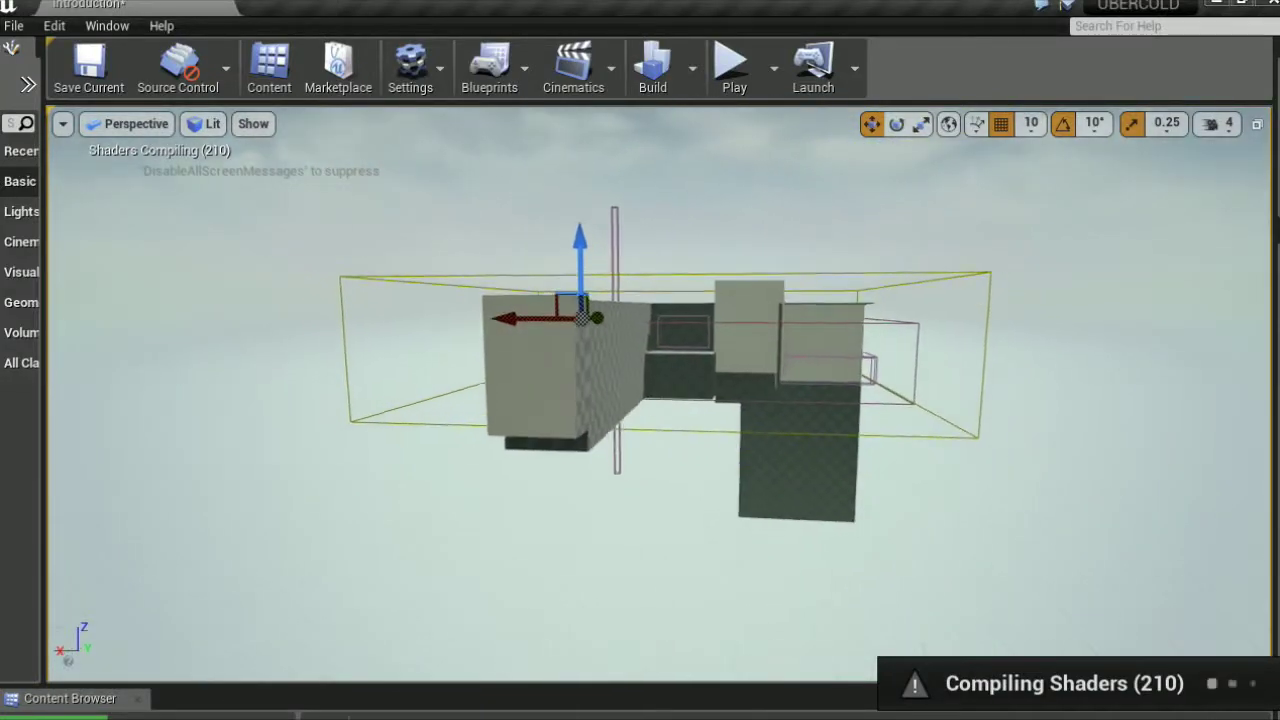
Fly the viewport camera closer to the level and into the starting corridor beside the ledge wall
mouse_move(640, 400)
right_mouse_down()
mouse_move(640, 360)
mouse_move(640, 440)
right_mouse_up()
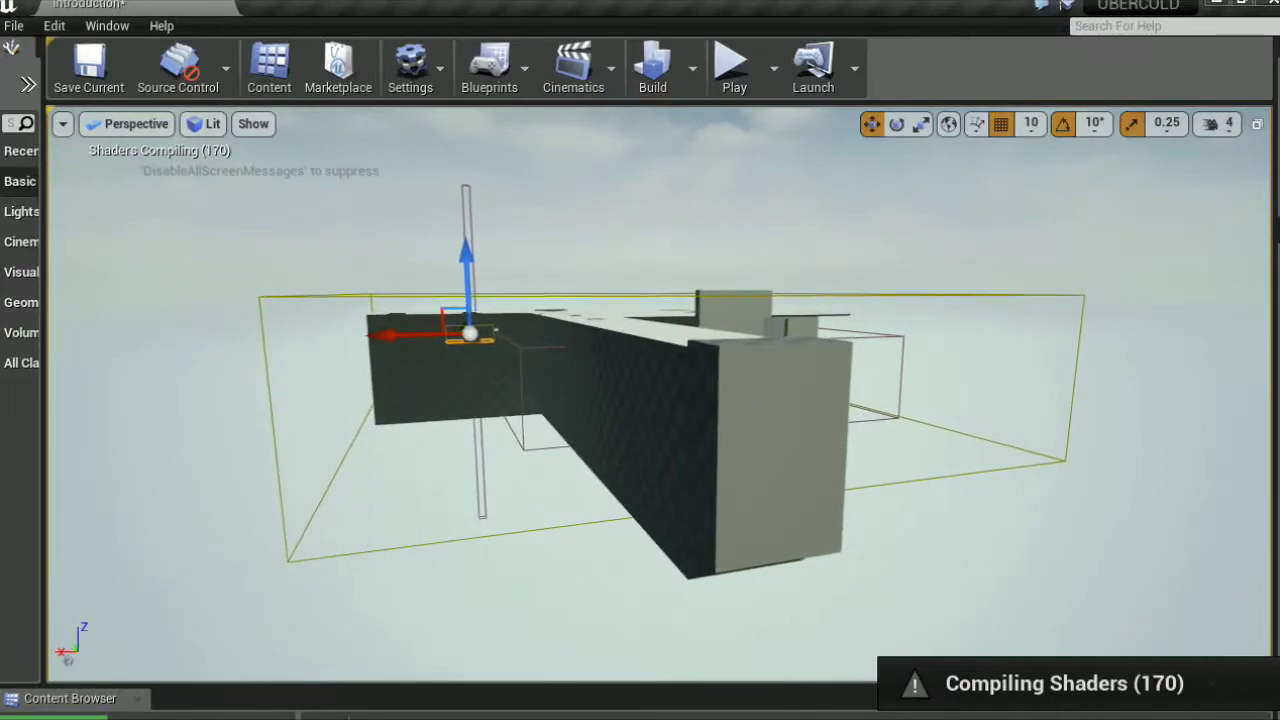
mouse_move(640, 400)
right_mouse_down()
mouse_move(640, 370)
mouse_move(640, 405)
mouse_move(916, 416)
right_mouse_up()
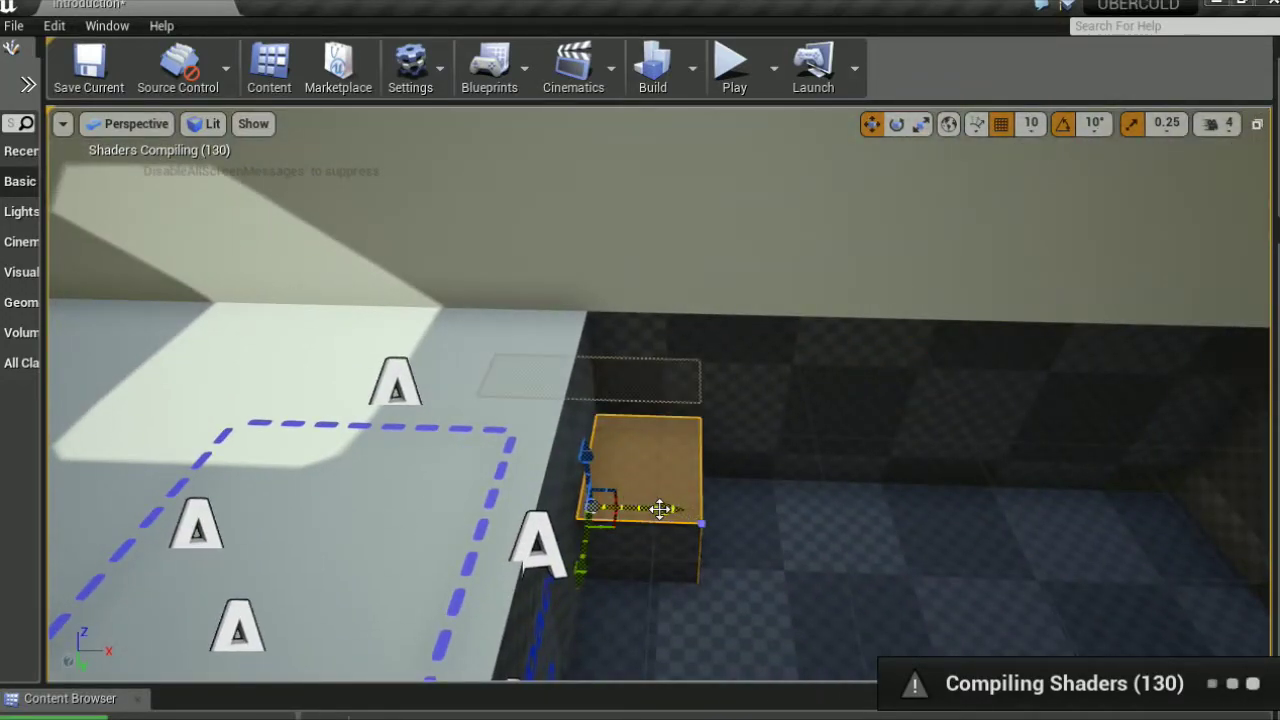
Slide the helper block sideways along the wall on X, then playtest the Introduction level in-editor
left_click_drag(666, 511, 1003, 521)
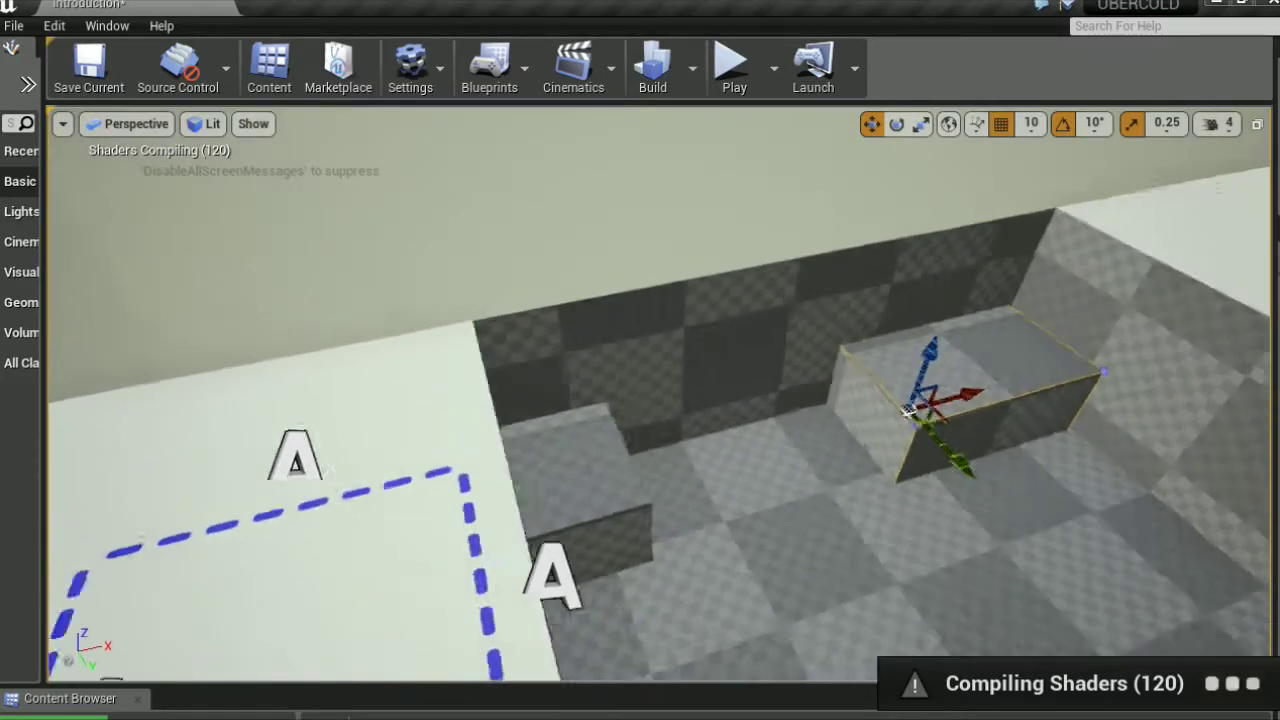
right_click_drag(1068, 512, 722, 650)
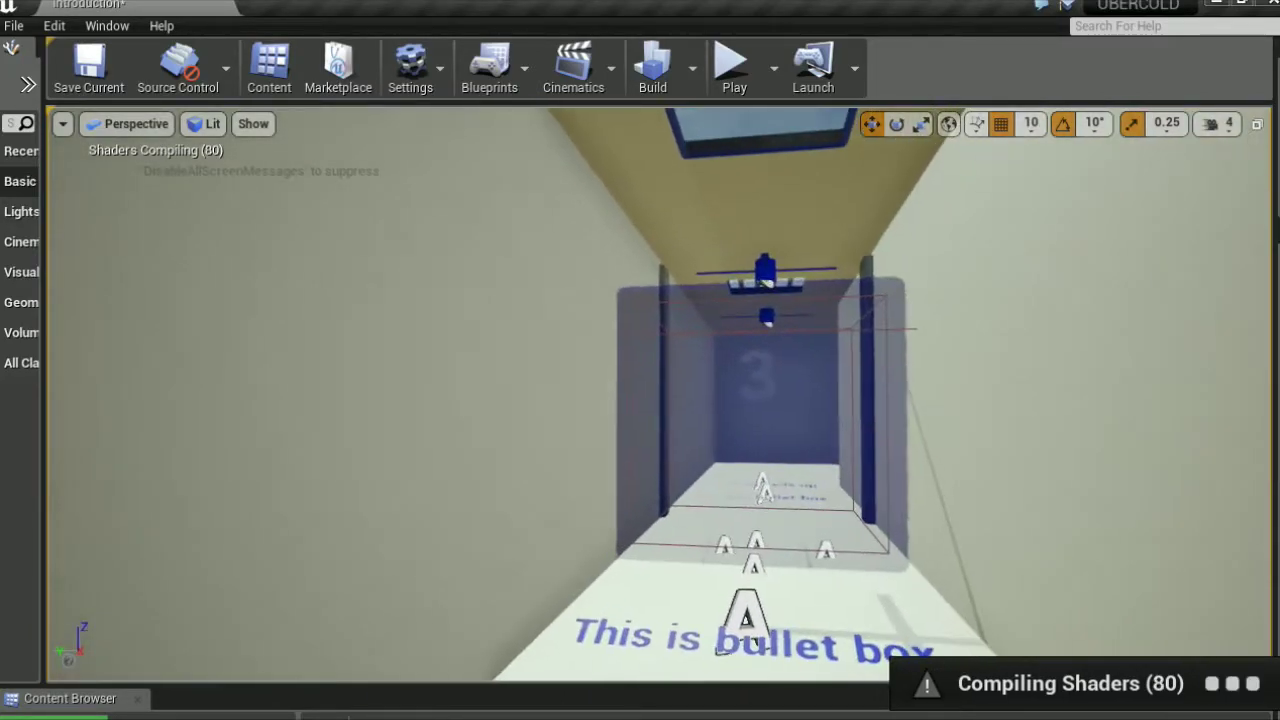
mouse_move(640, 390)
right_mouse_down()
mouse_move(500, 410)
mouse_move(660, 395)
mouse_move(580, 370)
mouse_move(590, 330)
mouse_move(620, 385)
mouse_move(590, 375)
right_mouse_up()
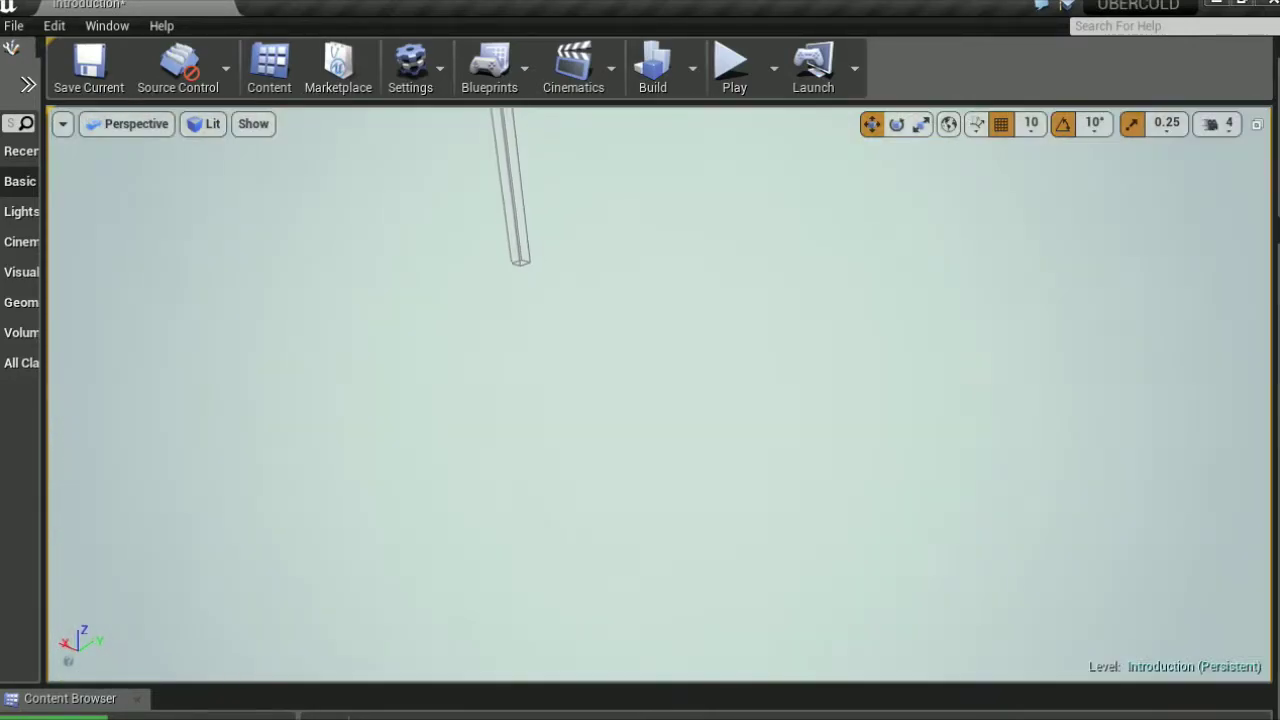
right_click_drag(640, 390, 600, 310)
key("alt+p")
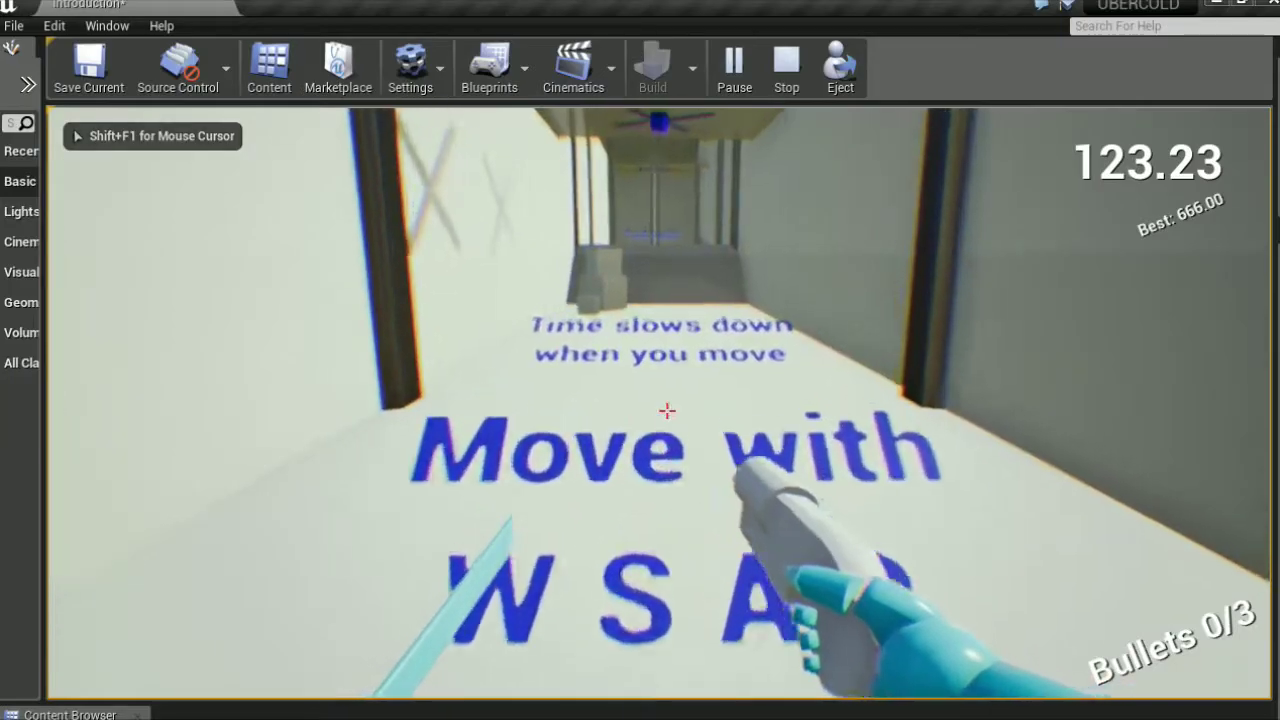